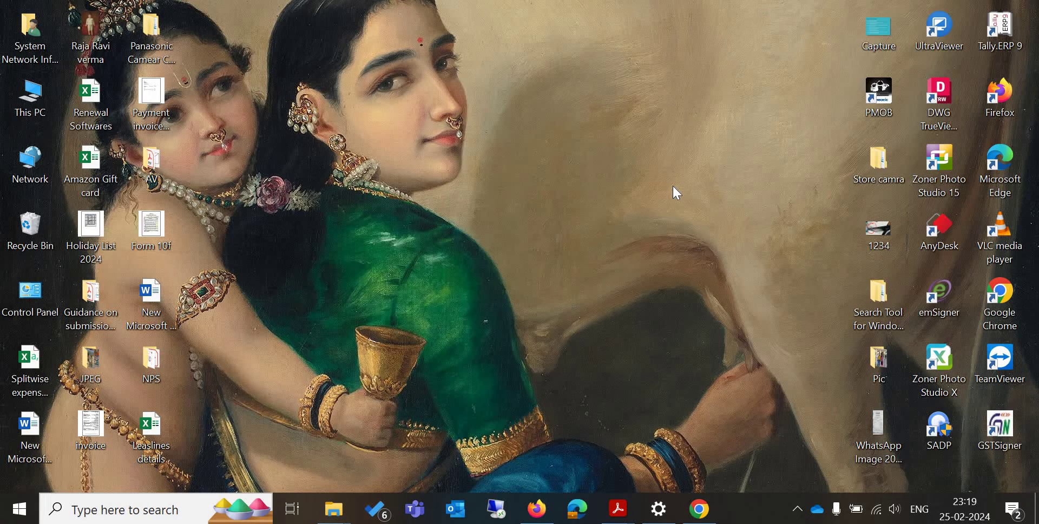
# Switch to the Sophos Firewall console in Firefox and open the Reports settings.
pyautogui.click(538, 511)
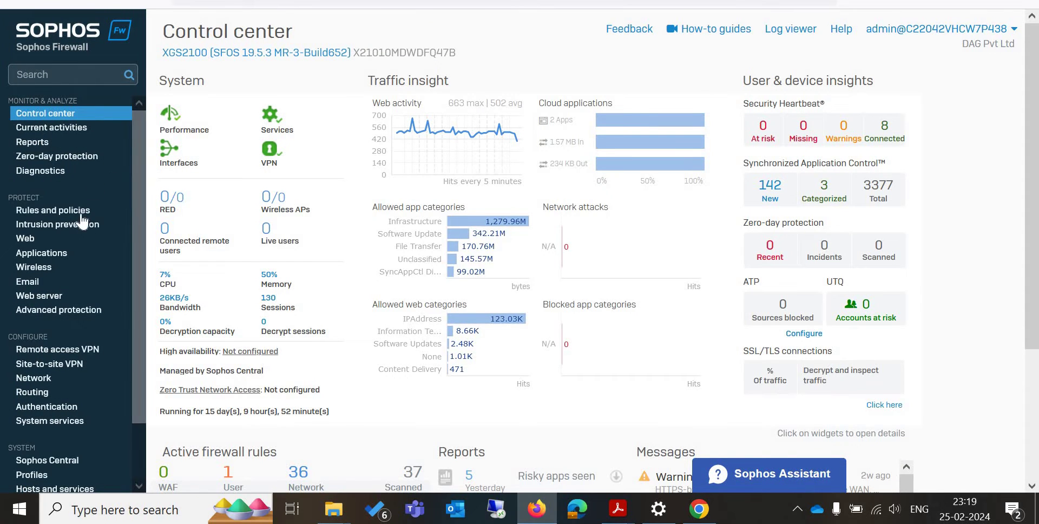
pyautogui.click(25, 148)
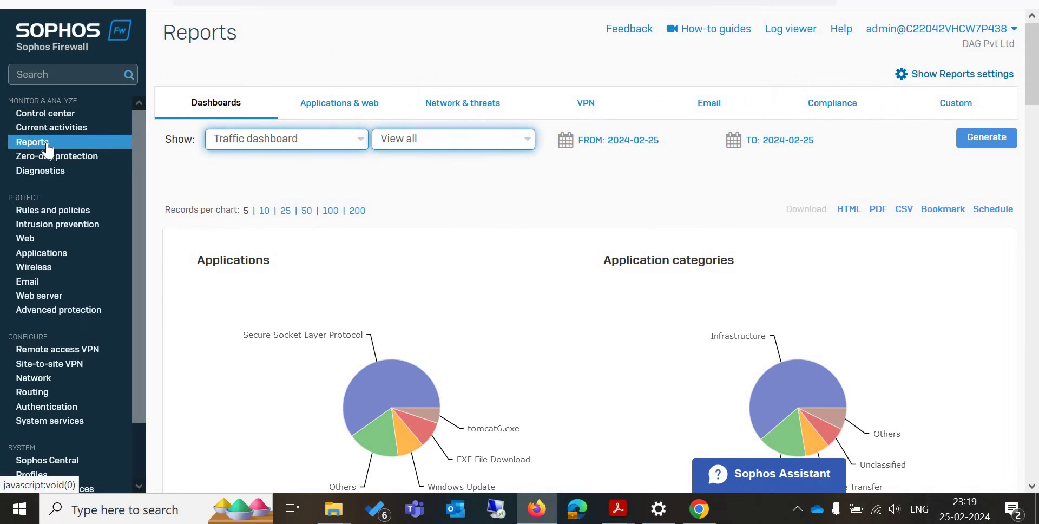
pyautogui.click(345, 116)
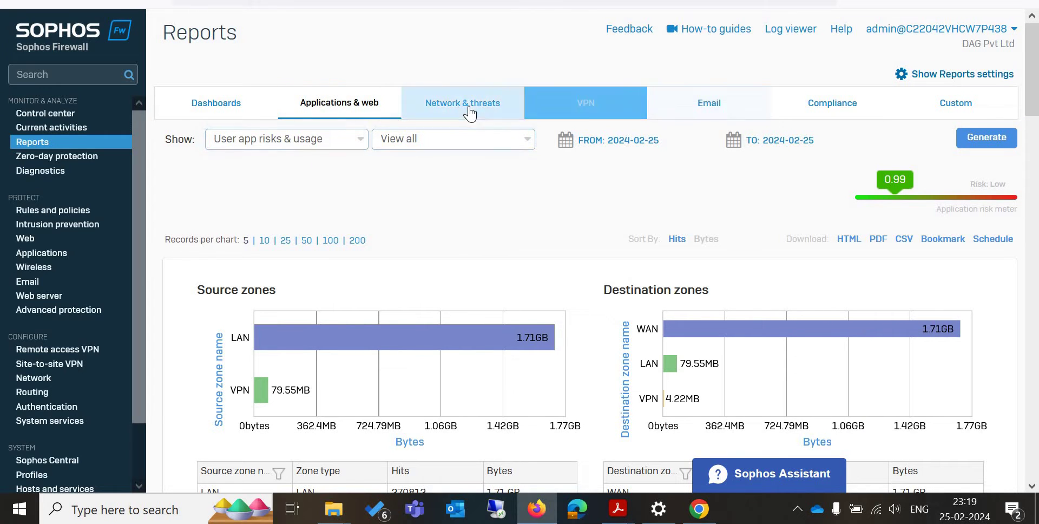
pyautogui.click(975, 77)
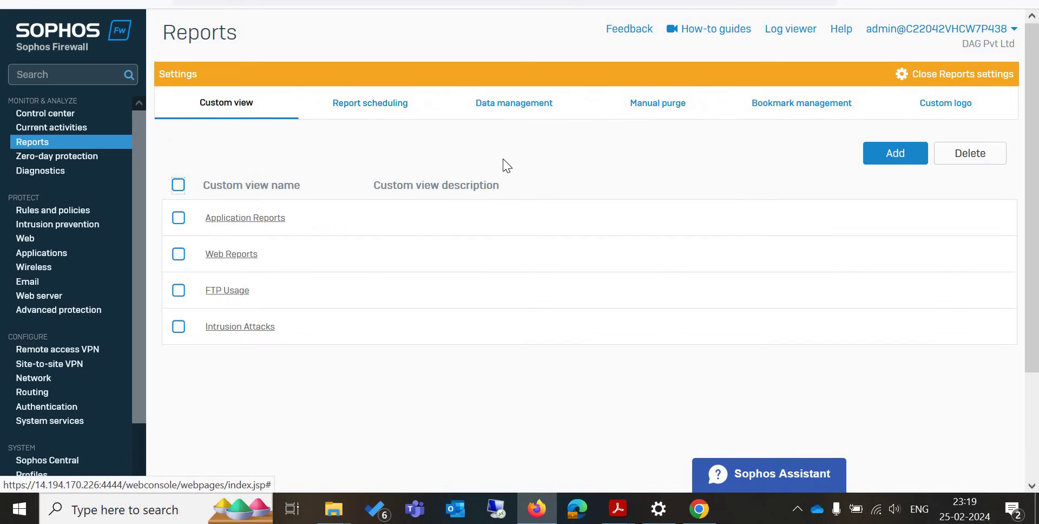
# Review the scheduled reports, including their report groups, email frequency and recipients, and the security audit report list.
pyautogui.click(371, 115)
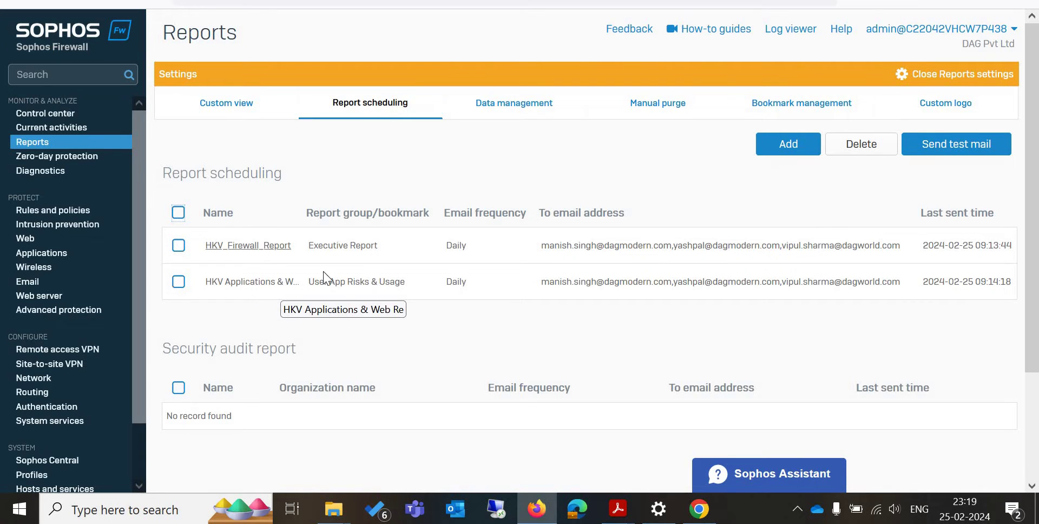
pyautogui.moveTo(448, 211); pyautogui.dragTo(498, 241)
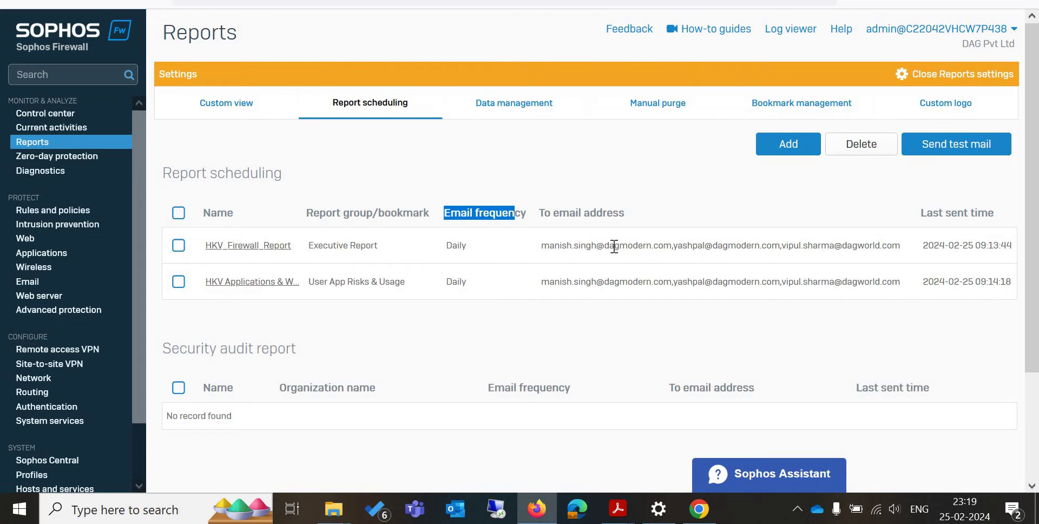
pyautogui.scroll(-3, 617, 252)
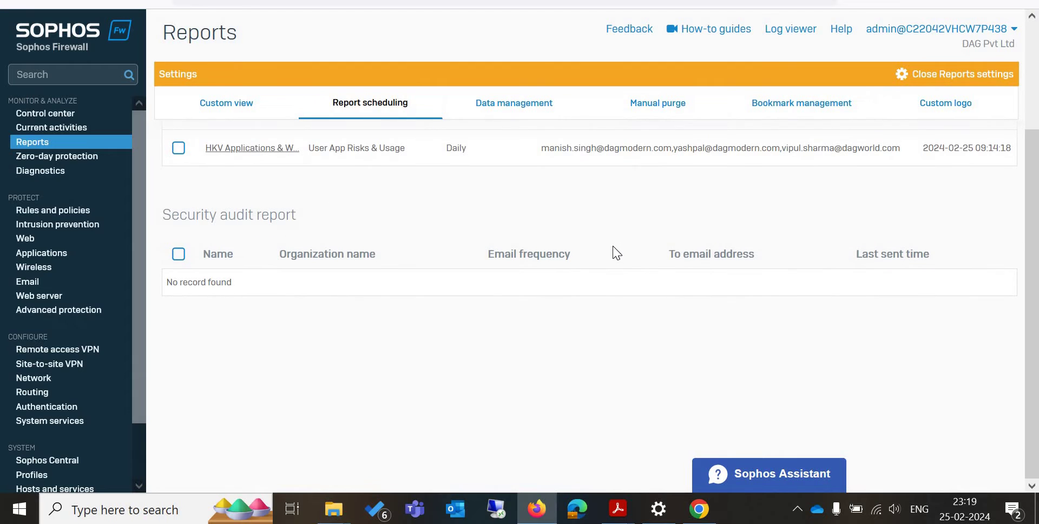
pyautogui.scroll(3, 616, 251)
pyautogui.scroll(-3, 617, 252)
pyautogui.scroll(3, 616, 252)
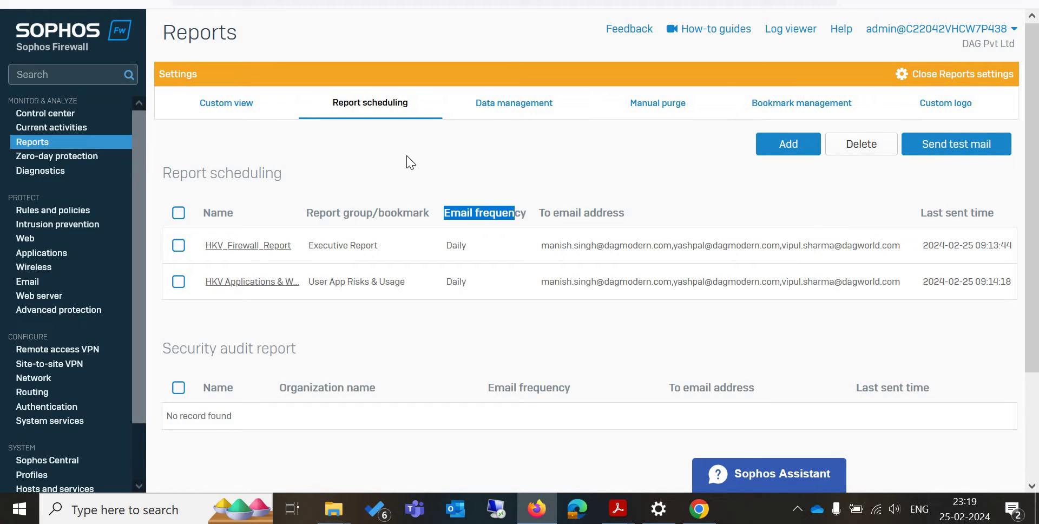
# Open the Manual purge settings, try the Purge all criterion, and return to Custom duration.
pyautogui.click(640, 111)
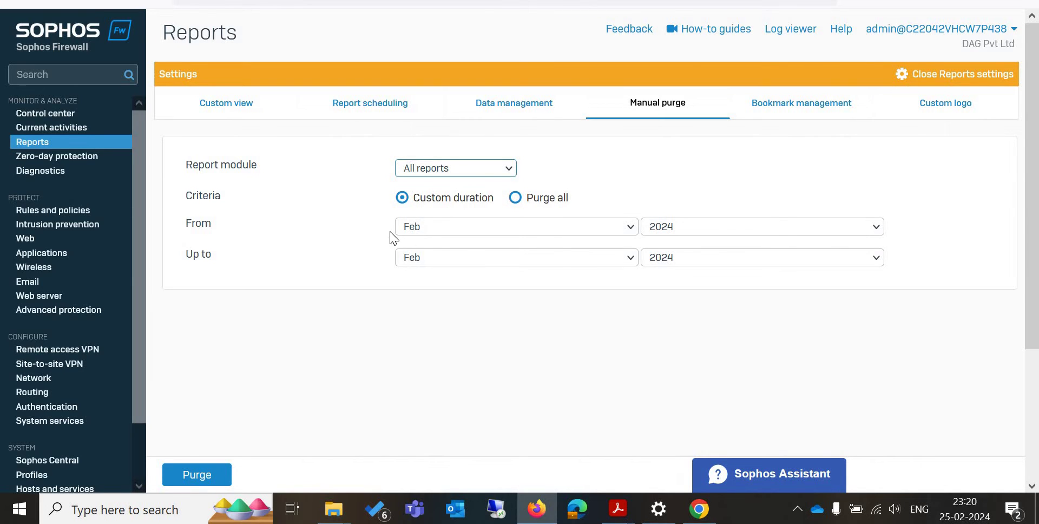
pyautogui.click(547, 231)
pyautogui.click(548, 232)
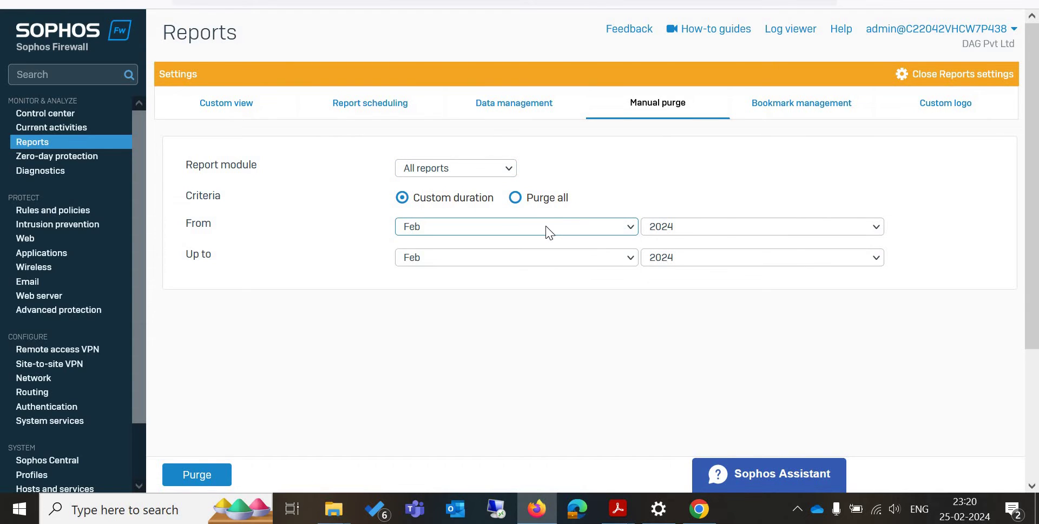
pyautogui.click(513, 201)
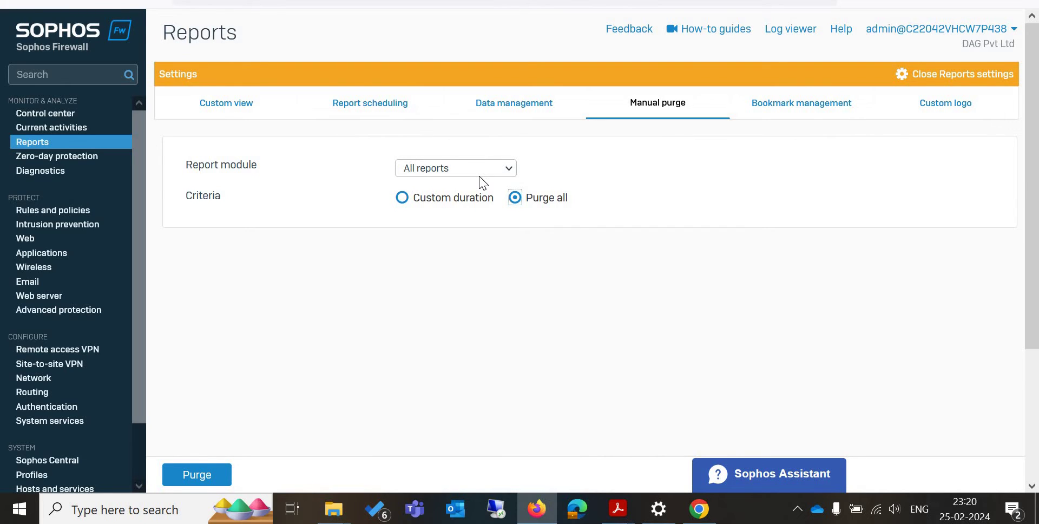
pyautogui.click(401, 198)
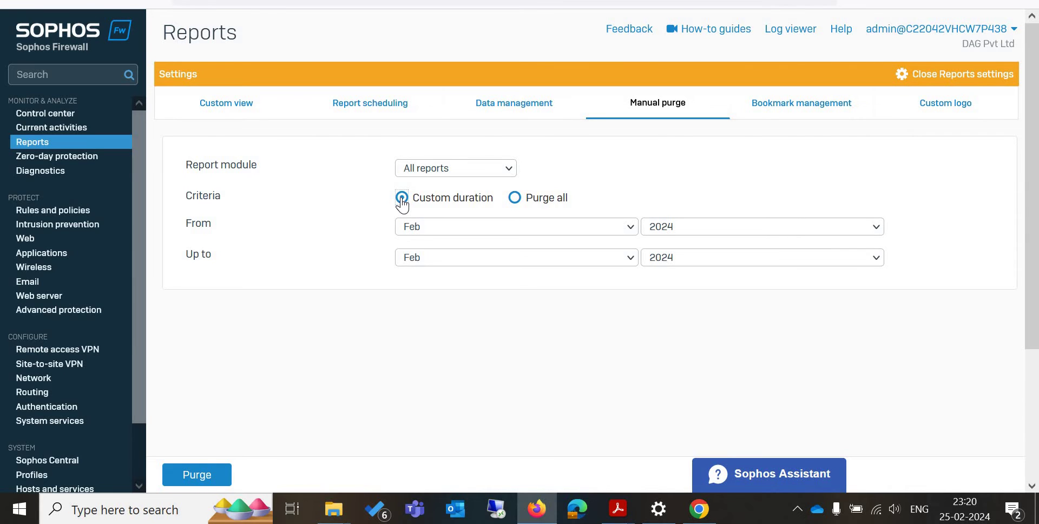
# Set the custom purge duration from Dec 2023 up to Feb 2024.
pyautogui.click(431, 228)
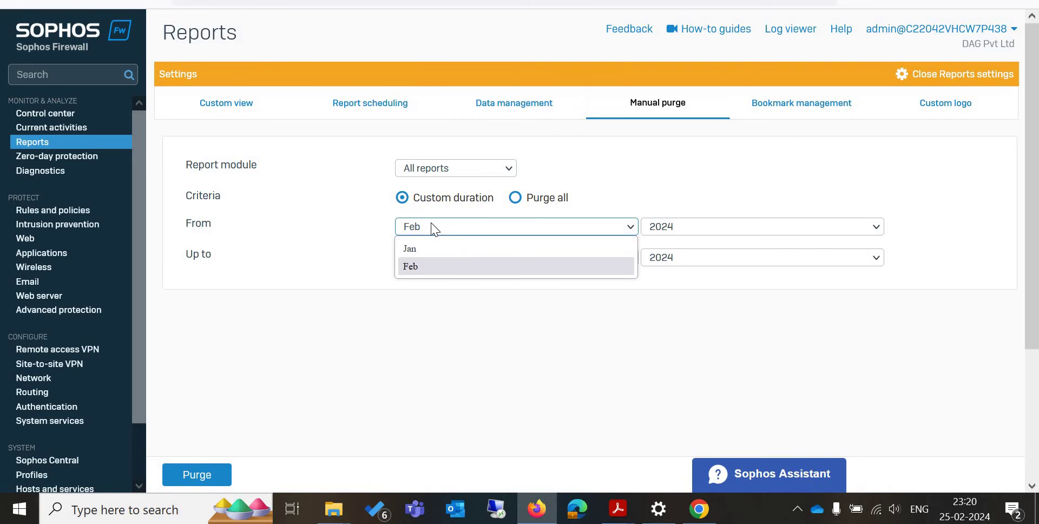
pyautogui.click(425, 253)
pyautogui.click(424, 261)
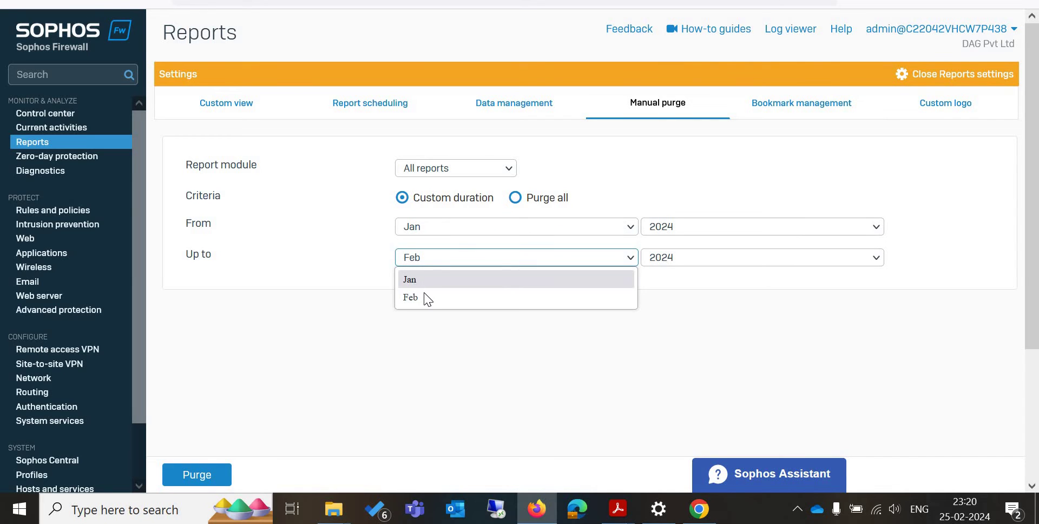
pyautogui.click(679, 232)
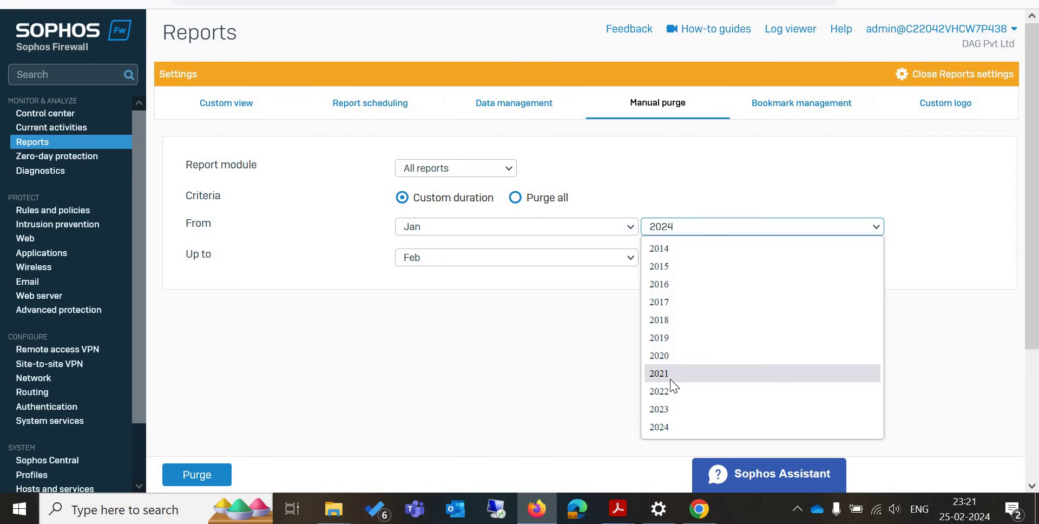
pyautogui.click(672, 409)
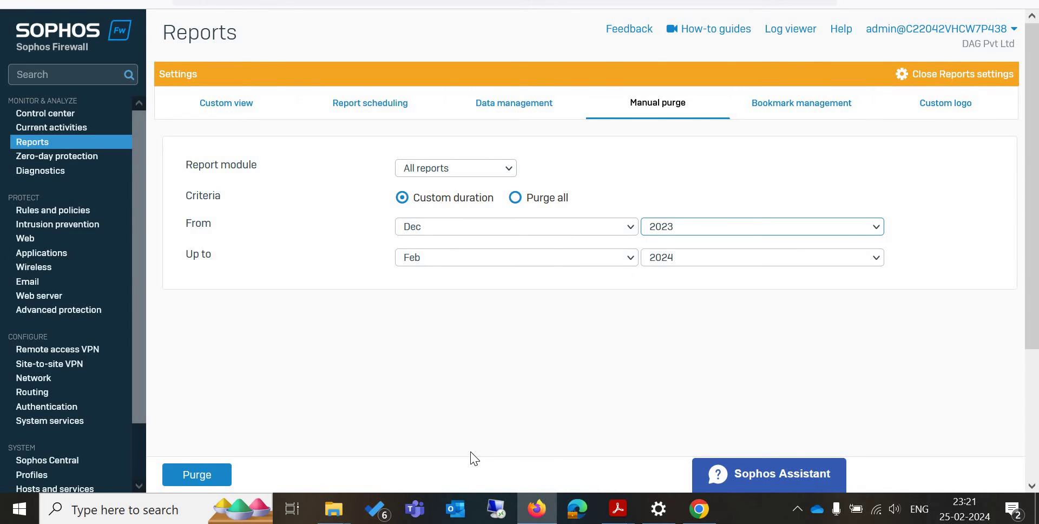
# Reopen the Manual purge settings and start a purge of All reports using the Purge all criterion.
pyautogui.click(382, 116)
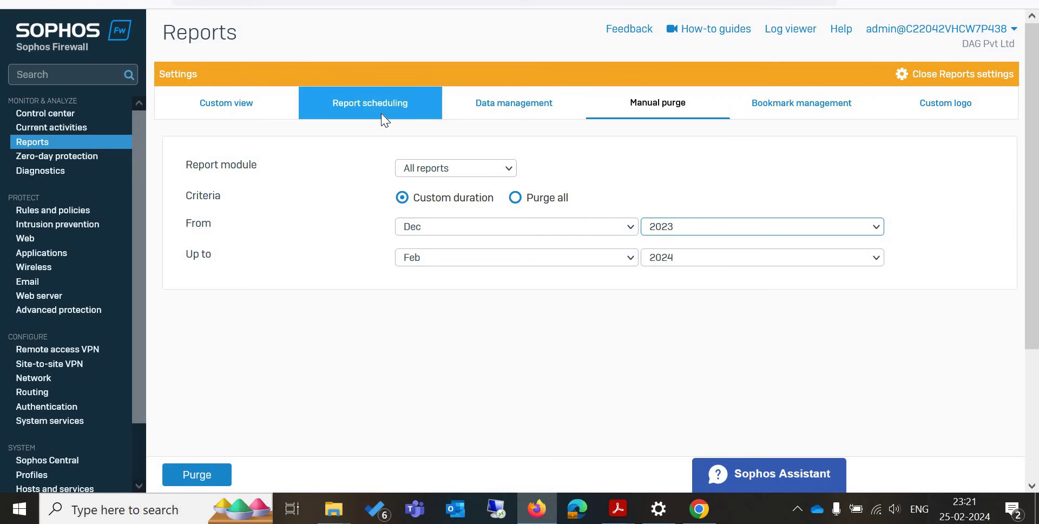
pyautogui.click(658, 117)
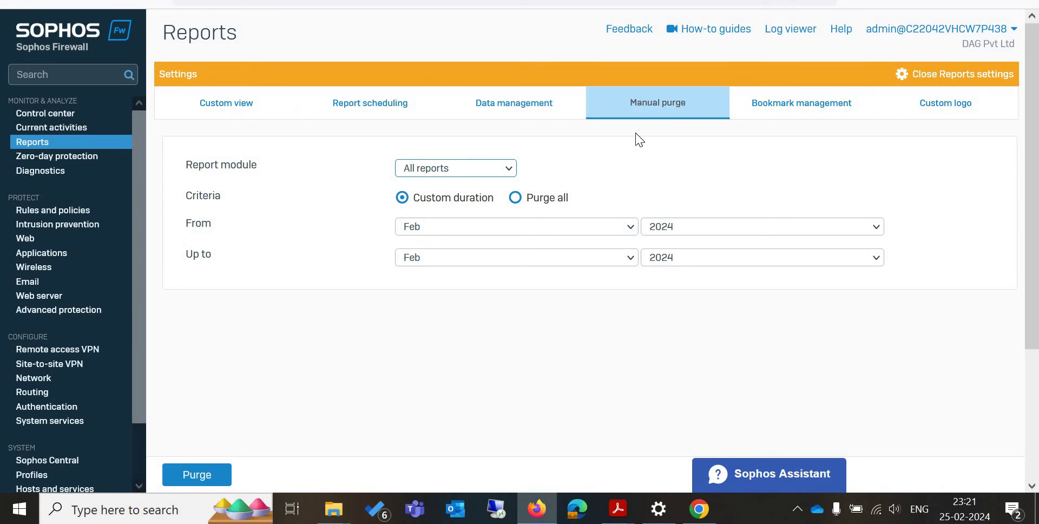
pyautogui.click(514, 206)
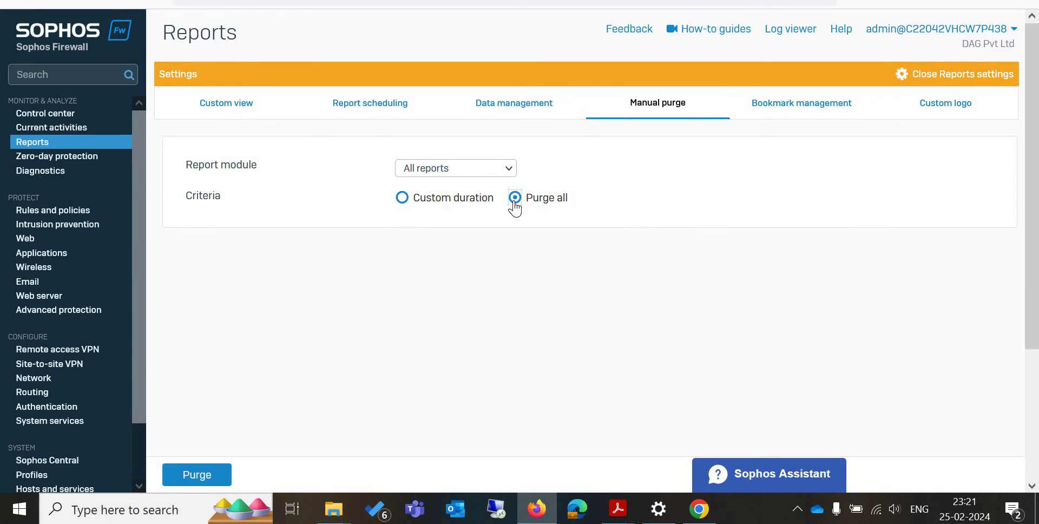
pyautogui.click(202, 477)
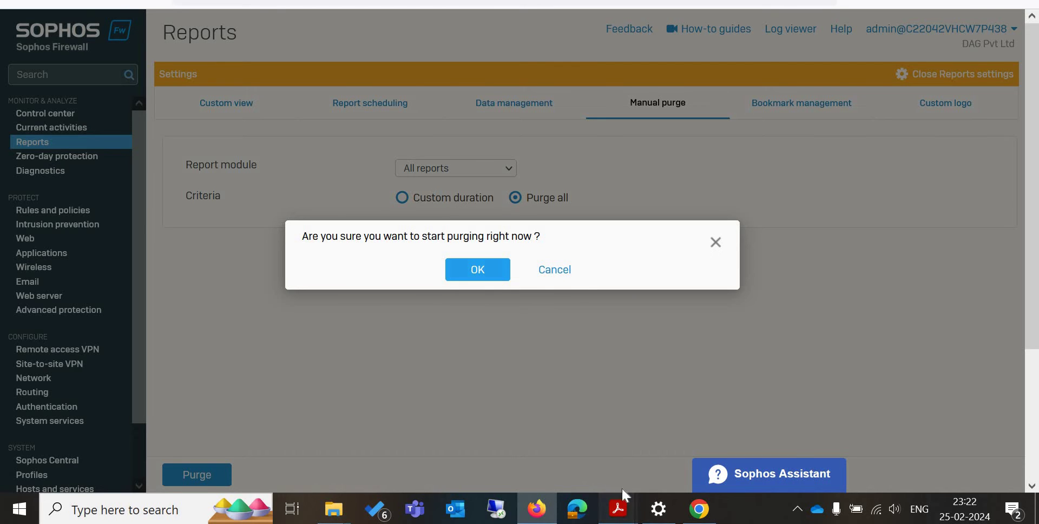
# Switch to Adobe Acrobat and examine the summary figures in the Executive Report dated 2023-09-20.
pyautogui.moveTo(618, 508)
pyautogui.click(576, 443)
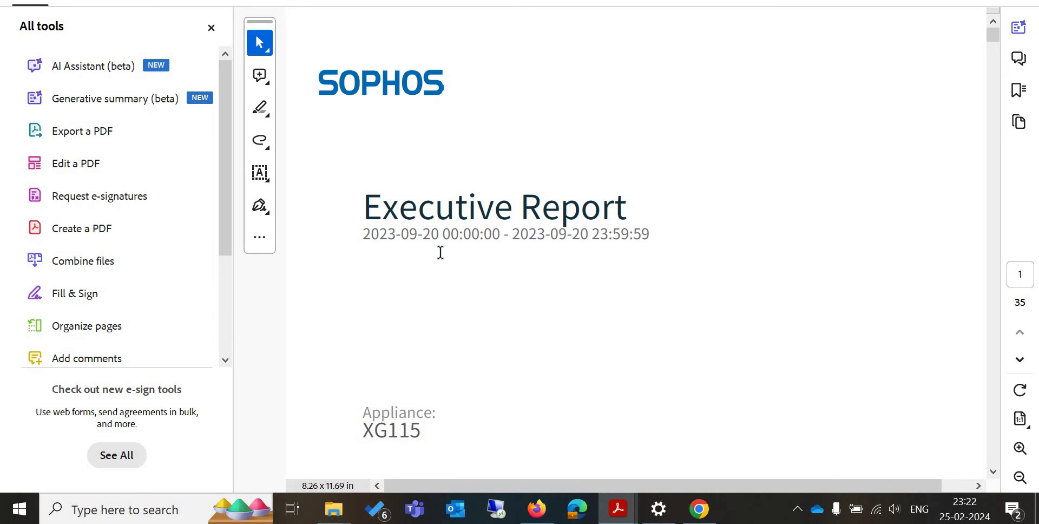
pyautogui.scroll(-10, 441, 252)
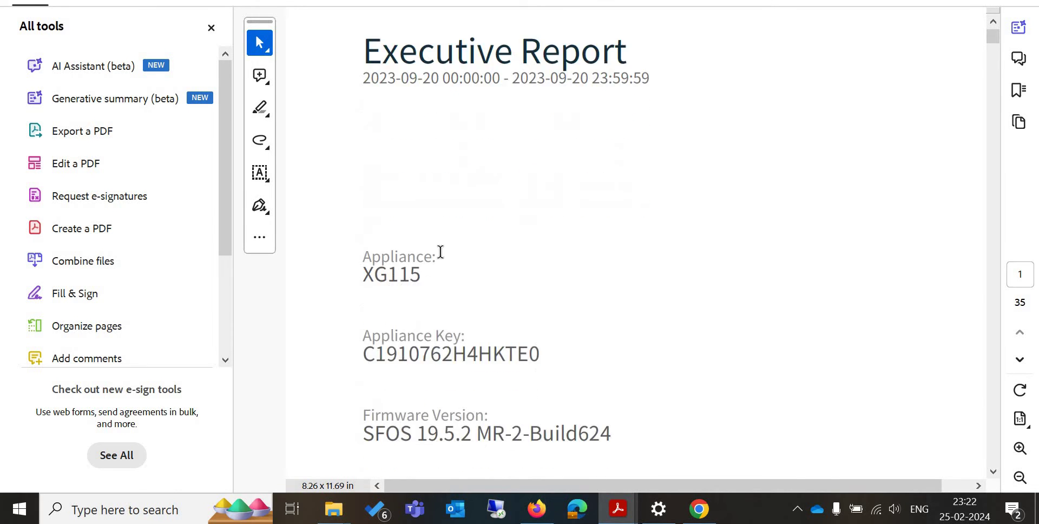
pyautogui.scroll(-8, 440, 252)
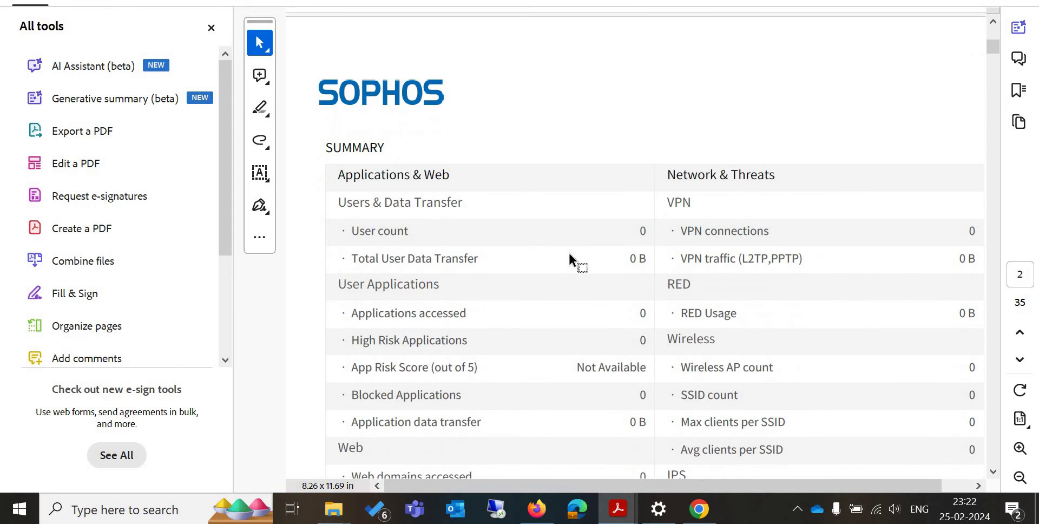
pyautogui.moveTo(591, 231); pyautogui.dragTo(652, 237)
pyautogui.moveTo(590, 285); pyautogui.dragTo(666, 293)
pyautogui.scroll(-5, 613, 327)
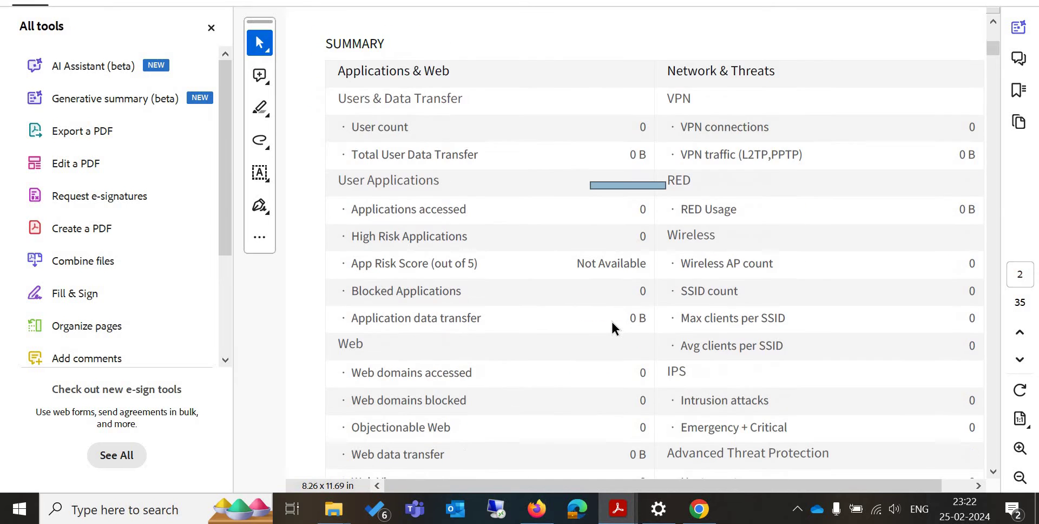
pyautogui.scroll(-9, 613, 328)
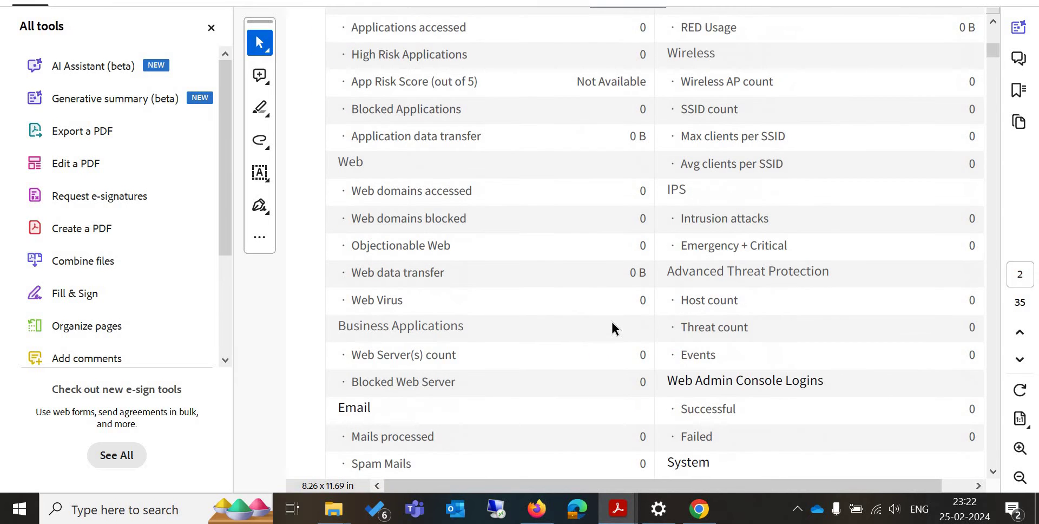
pyautogui.scroll(-13, 613, 327)
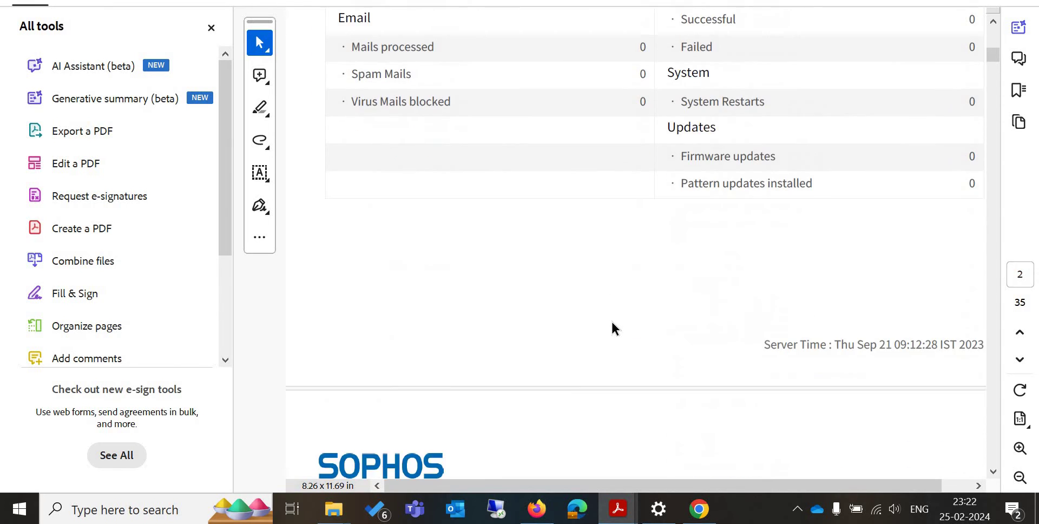
# Check the list of included reports in the 2023-09-20 Executive Report and return to its first page.
pyautogui.scroll(-4, 612, 327)
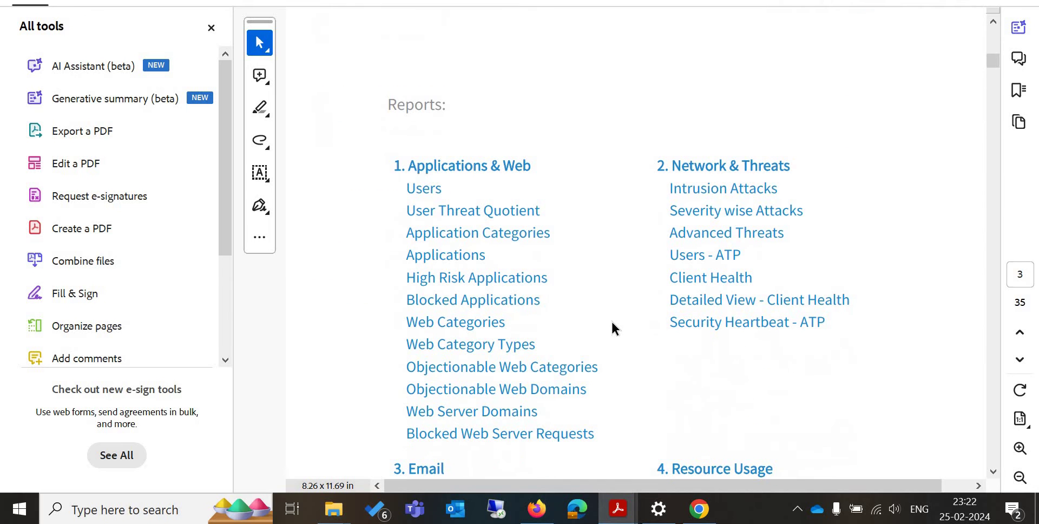
pyautogui.scroll(-3, 613, 322)
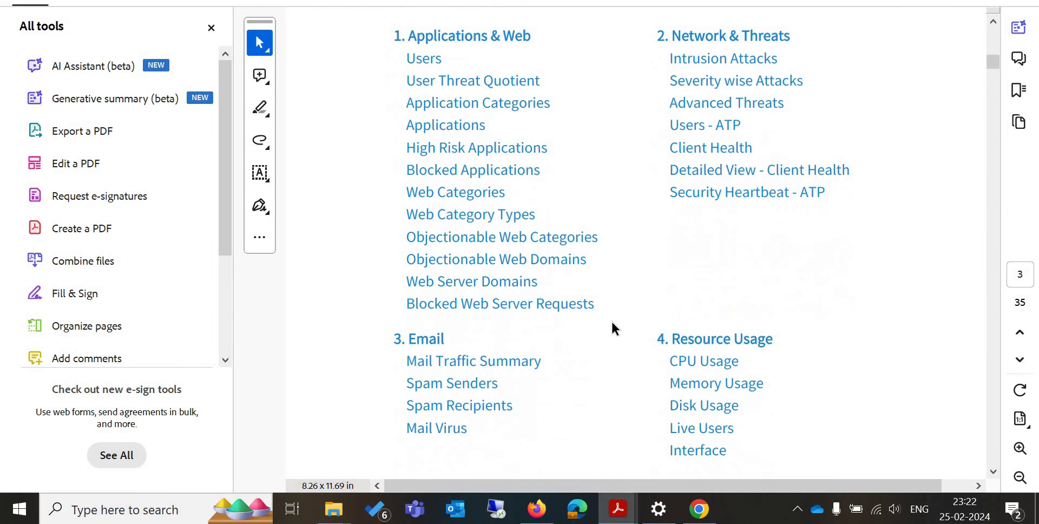
pyautogui.scroll(-4, 612, 322)
pyautogui.scroll(-11, 611, 322)
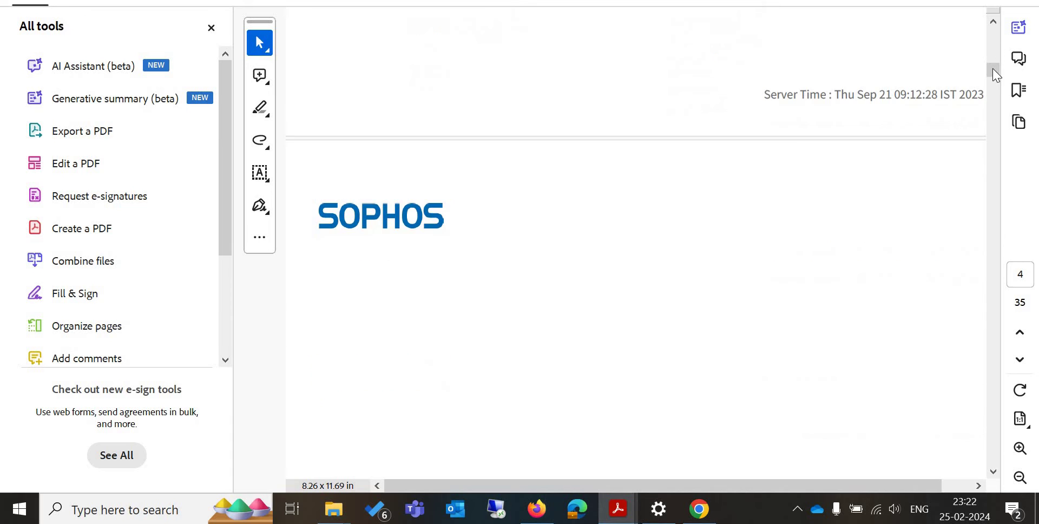
pyautogui.moveTo(995, 93); pyautogui.dragTo(984, 30)
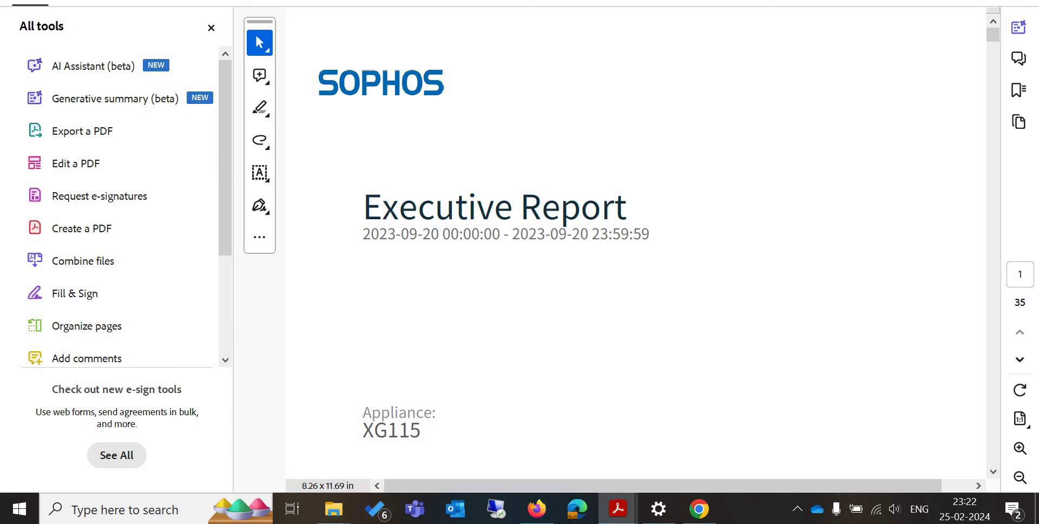
# Switch to the Executive Report dated 2024-01-15 and examine its summary of applications, web and network figures.
pyautogui.hotkey('ctrl', 'Tab')
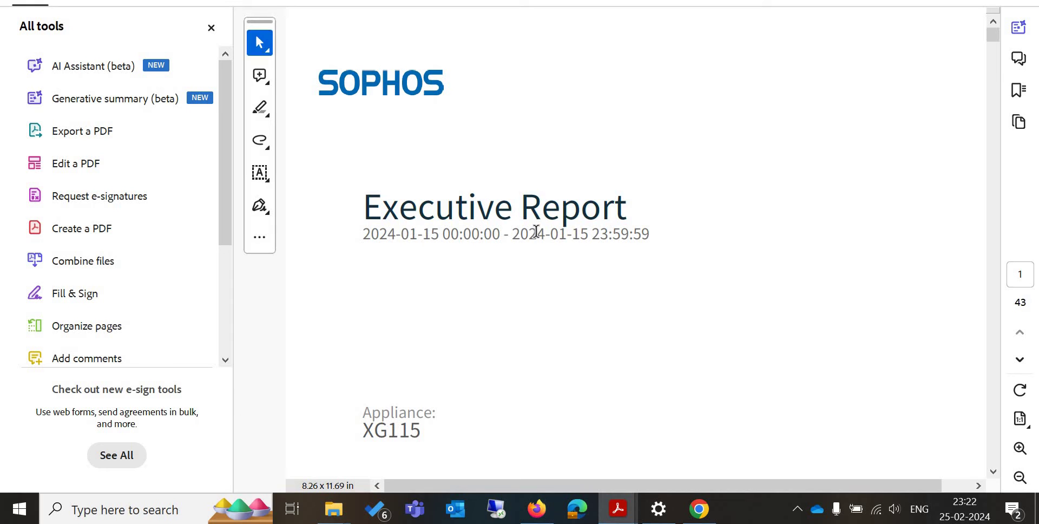
pyautogui.scroll(-7, 536, 232)
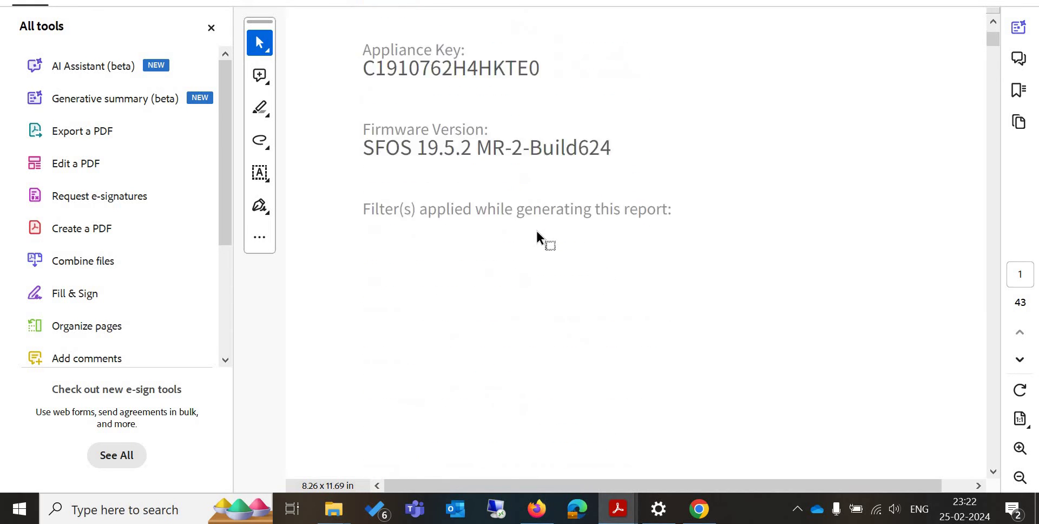
pyautogui.scroll(-9, 537, 229)
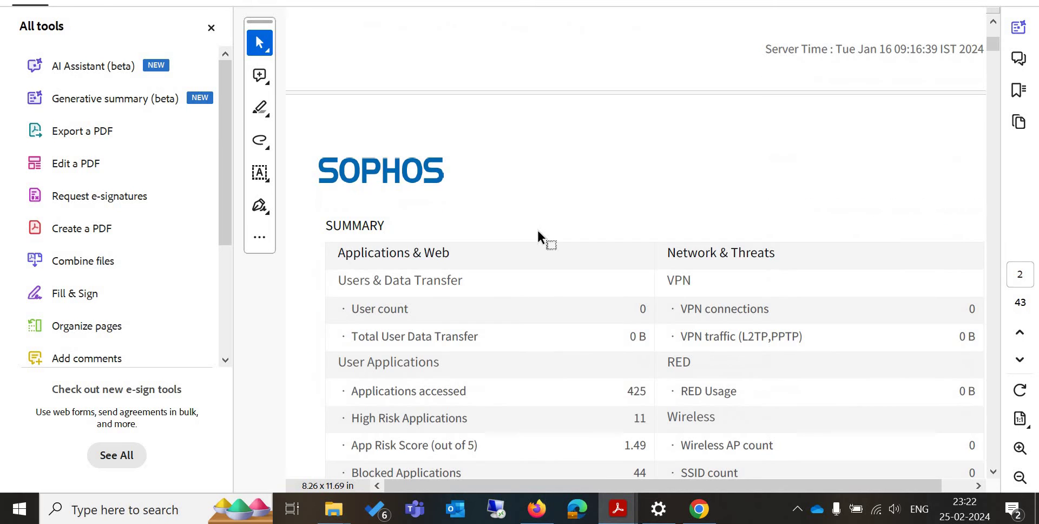
pyautogui.scroll(-4, 563, 236)
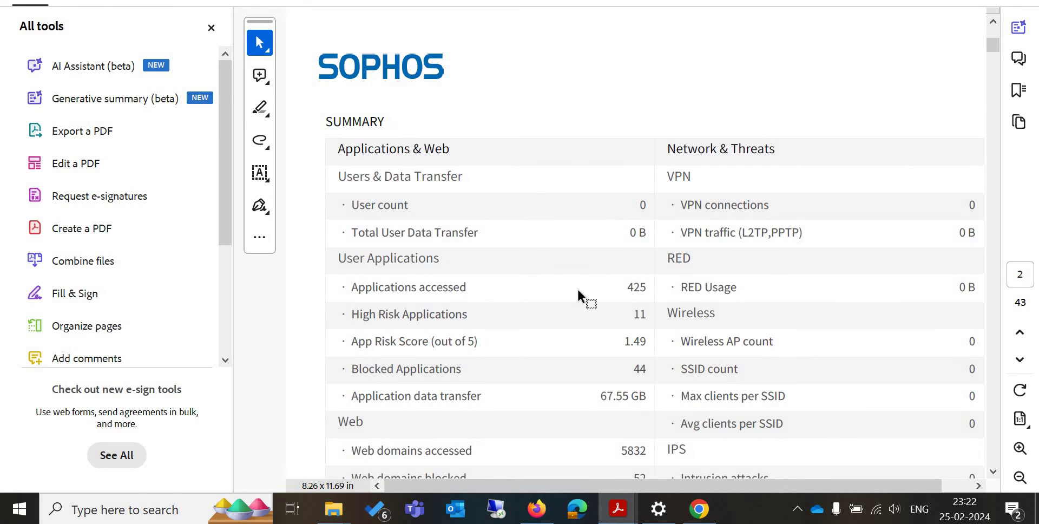
pyautogui.scroll(-12, 649, 286)
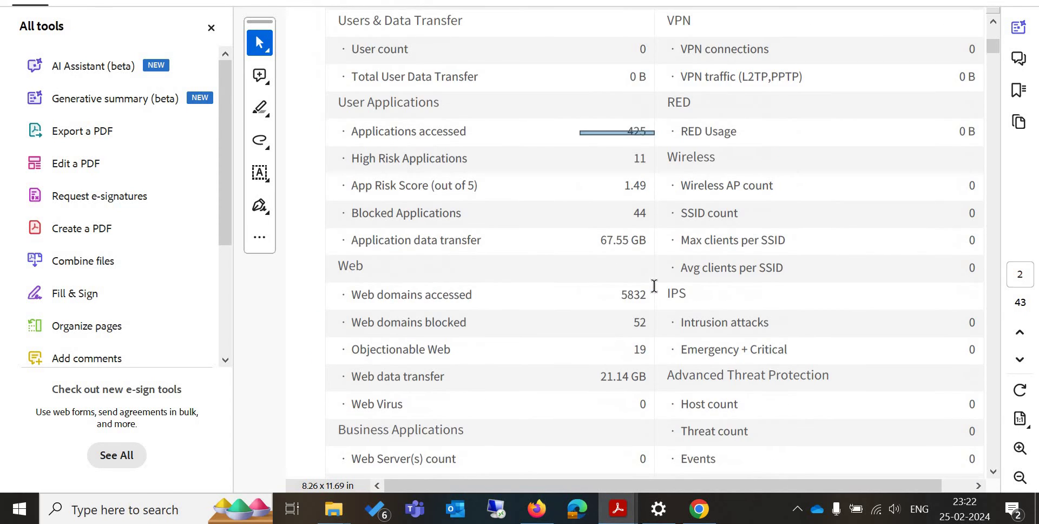
# Examine the 2024-01-15 Executive Report from the rest of its summary through the report list to the Application Categories chart.
pyautogui.scroll(-13, 652, 216)
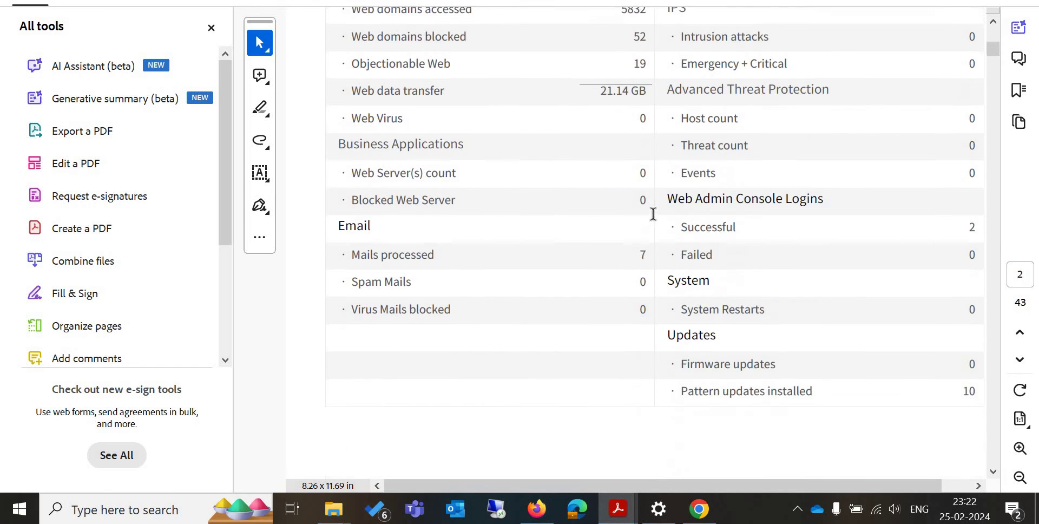
pyautogui.scroll(-20, 653, 219)
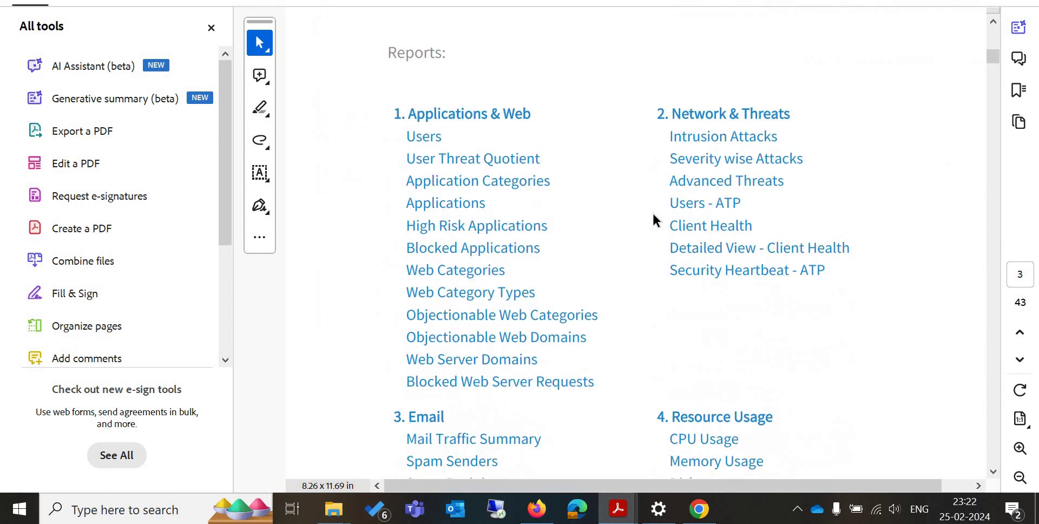
pyautogui.scroll(-20, 654, 215)
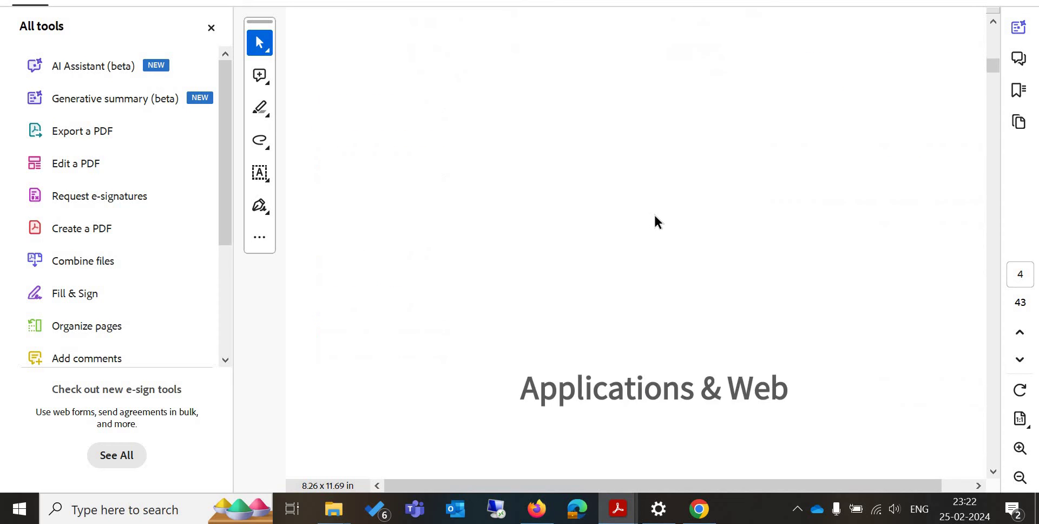
pyautogui.scroll(-20, 654, 216)
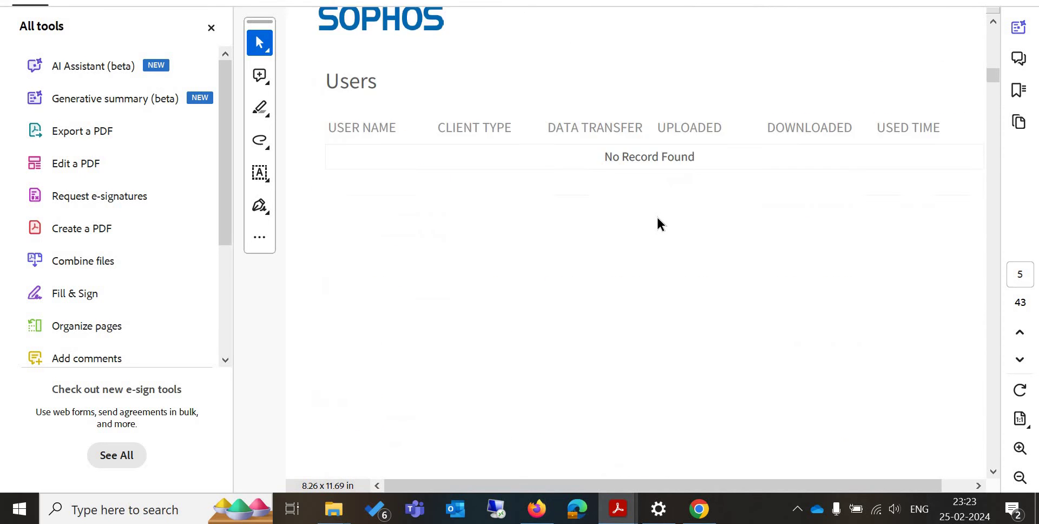
pyautogui.scroll(-20, 657, 215)
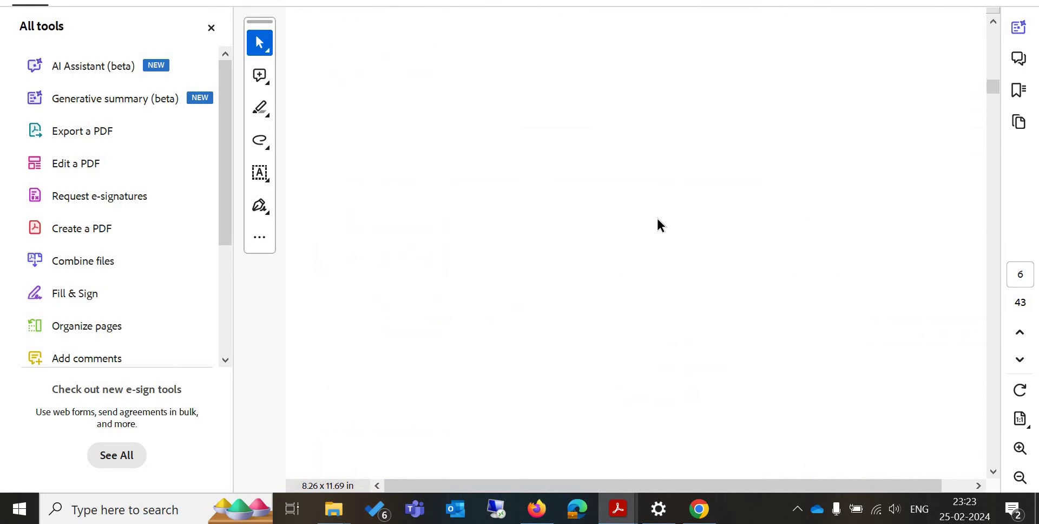
pyautogui.scroll(-20, 657, 216)
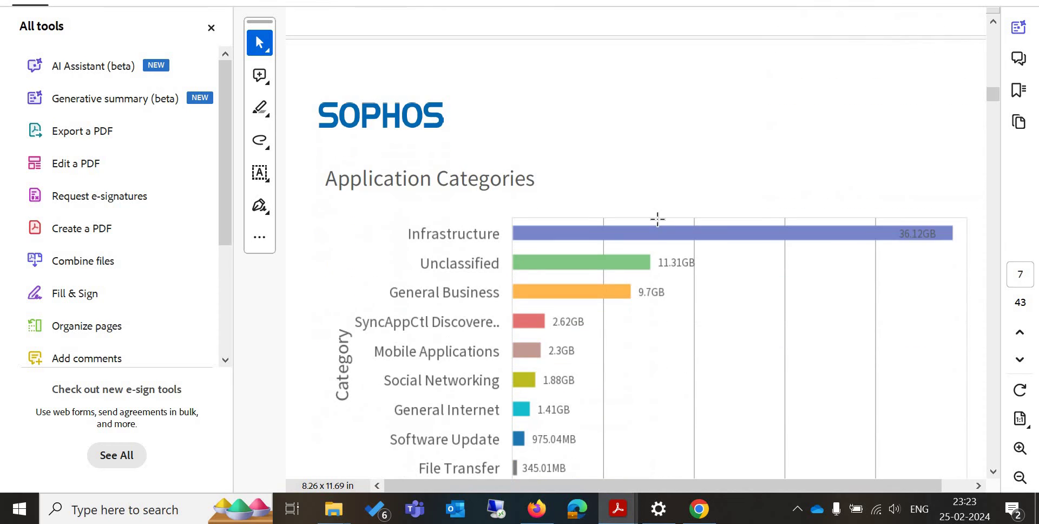
pyautogui.scroll(-1, 657, 219)
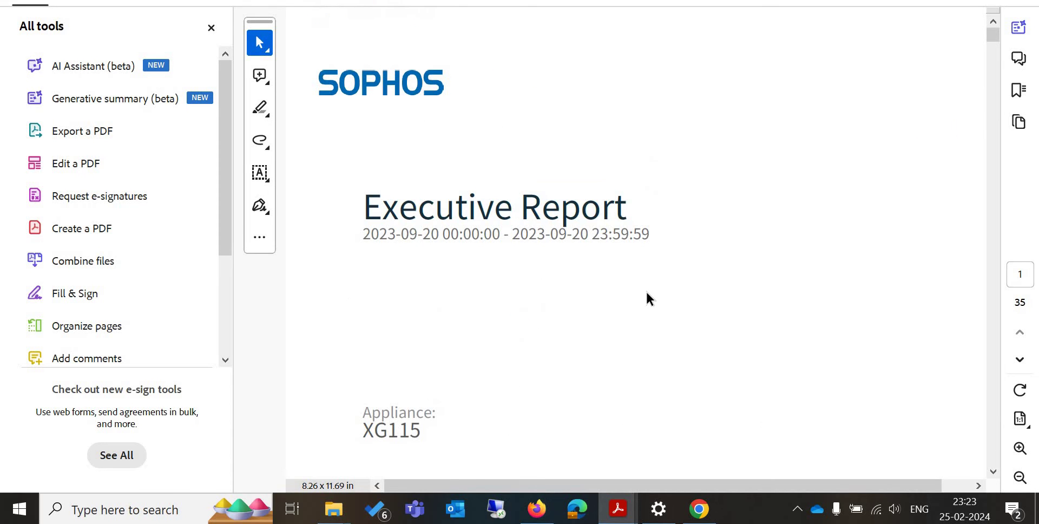
# Switch to the 2023-09-20 Executive Report and examine its appliance details, summary figures, report list and Applications & Web section.
pyautogui.scroll(-20, 650, 298)
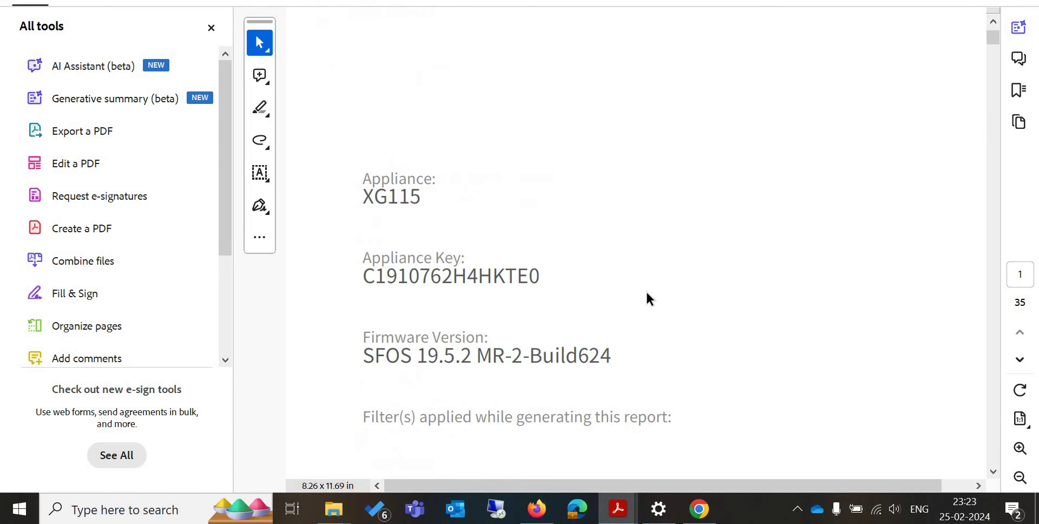
pyautogui.scroll(-4, 645, 291)
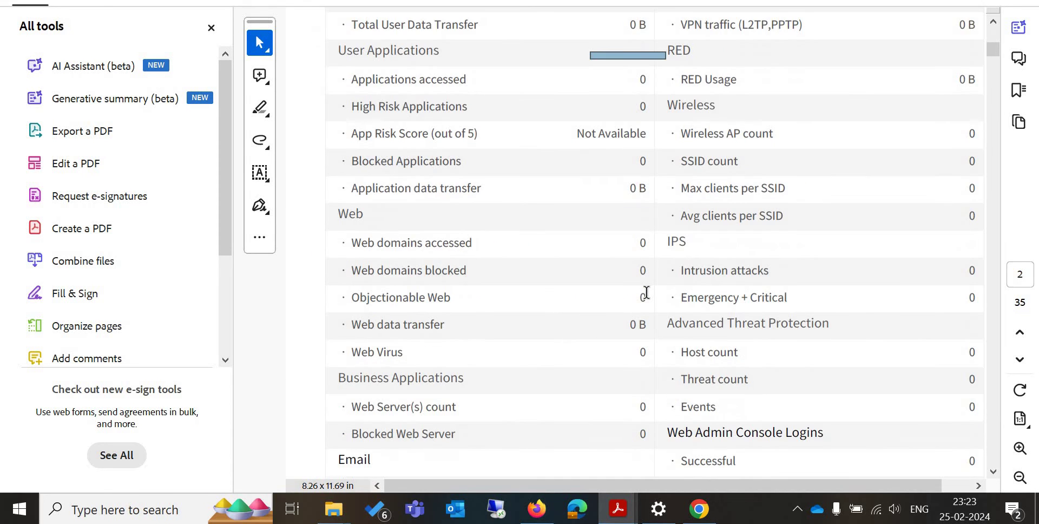
pyautogui.scroll(-20, 646, 292)
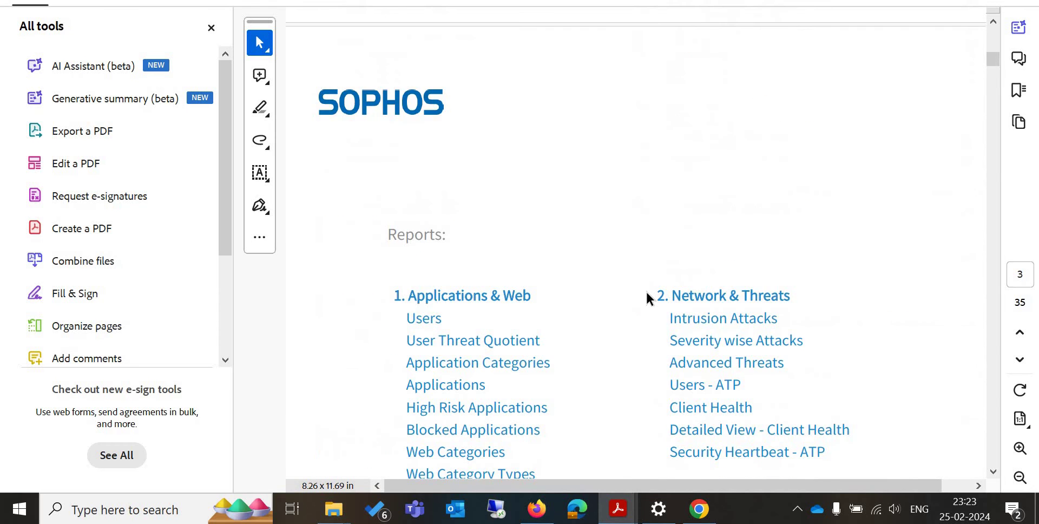
pyautogui.scroll(-18, 646, 293)
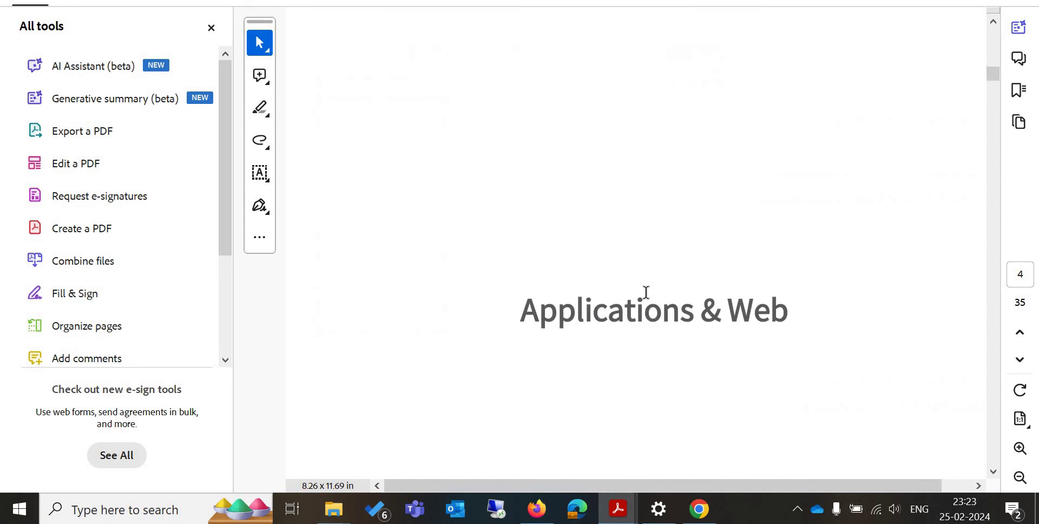
pyautogui.scroll(-1, 646, 293)
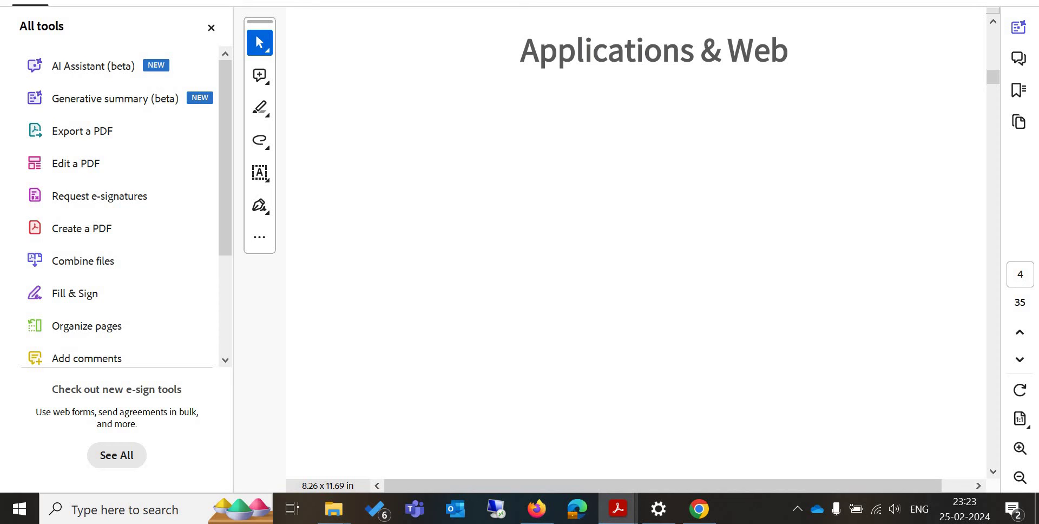
pyautogui.scroll(-20, 557, 108)
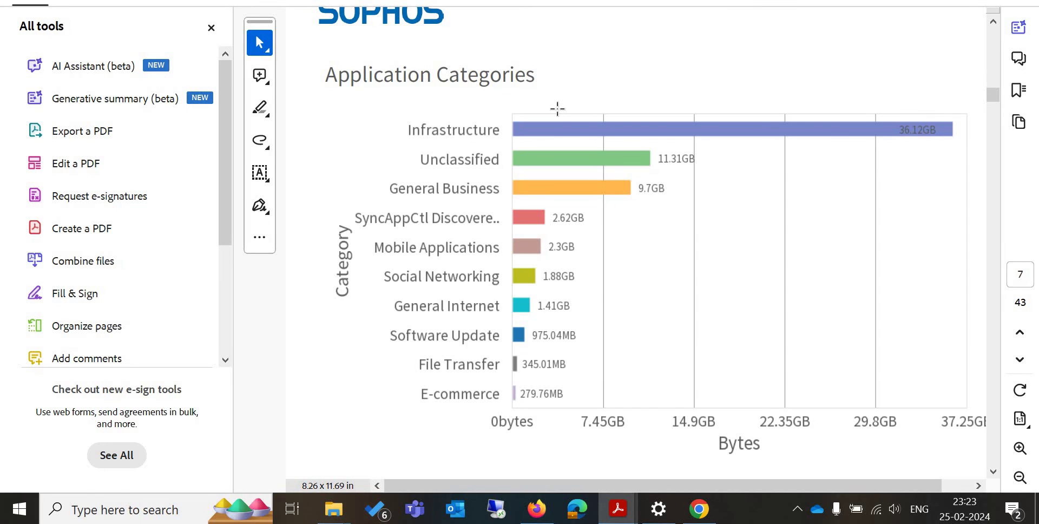
# Compare the Application Categories page of the 2024-01-15 report with the same page of the 2023-09-20 report.
pyautogui.scroll(8, 557, 108)
pyautogui.scroll(10, 556, 106)
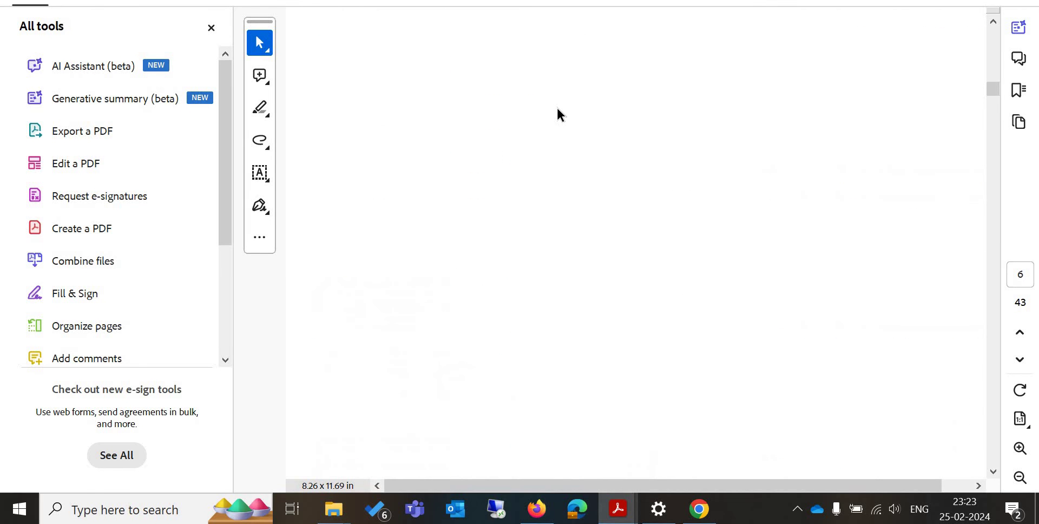
pyautogui.scroll(-5, 559, 109)
pyautogui.scroll(-8, 559, 112)
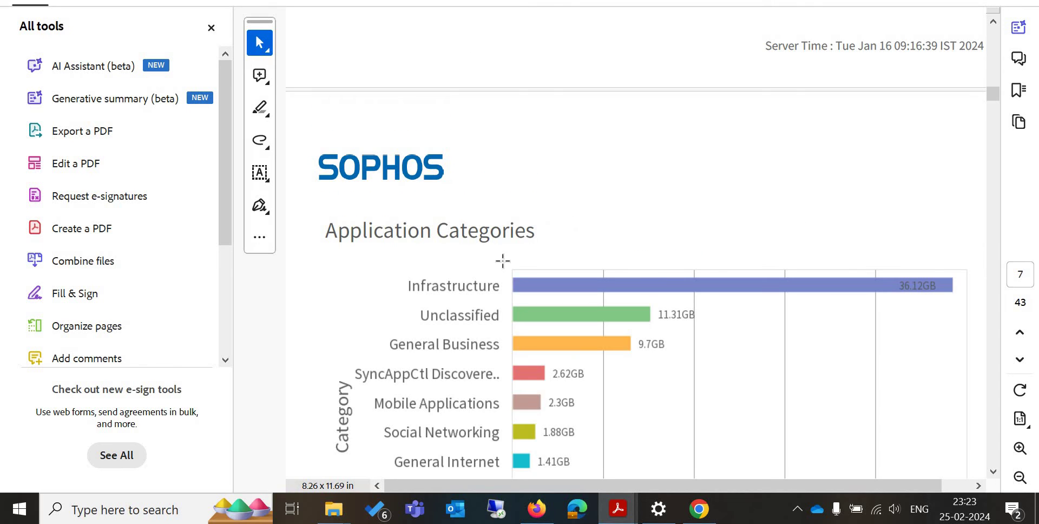
pyautogui.scroll(-1, 503, 262)
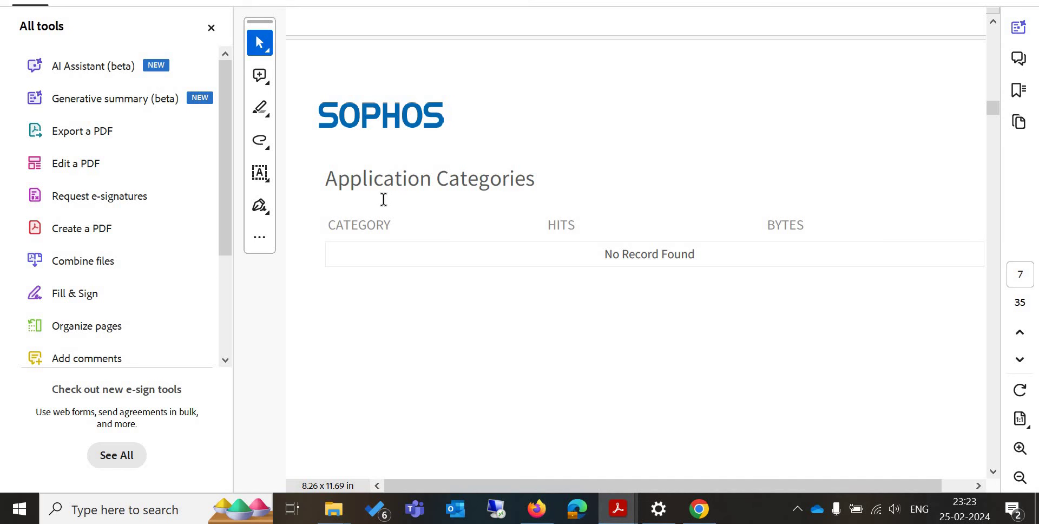
pyautogui.scroll(-3, 387, 202)
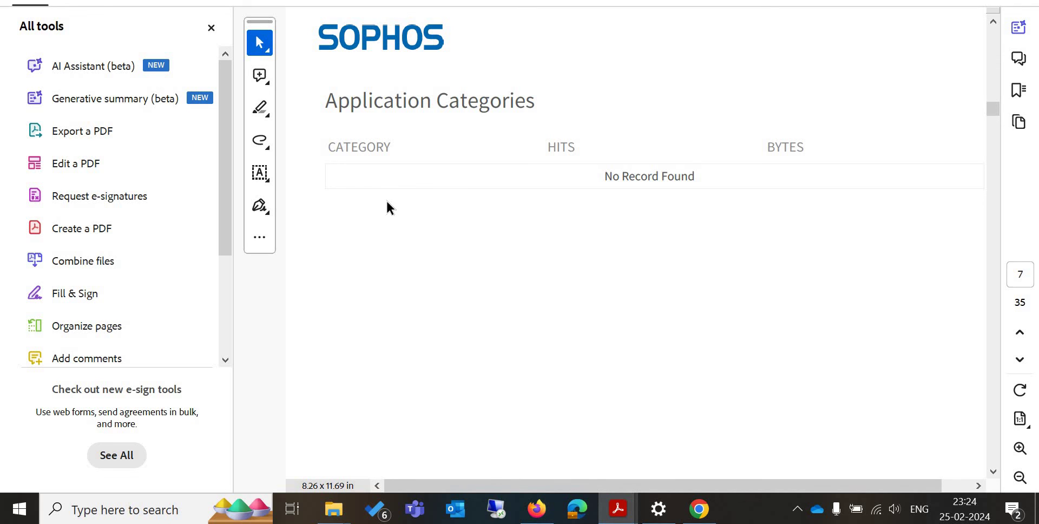
# Check the pending purge in Firefox, then return to the 2024-01-15 report in Adobe Acrobat and review its full Application Categories chart.
pyautogui.click(537, 508)
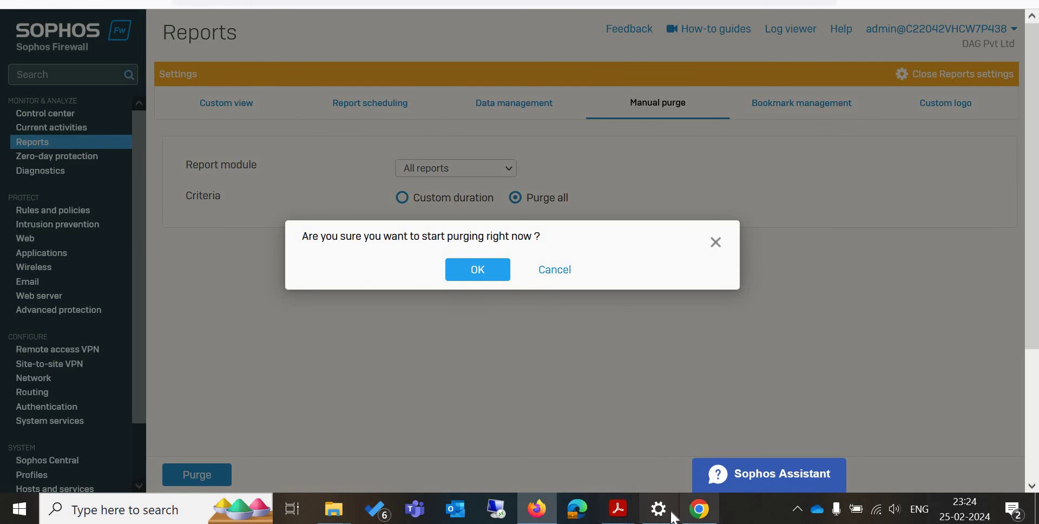
pyautogui.moveTo(622, 495)
pyautogui.click(649, 452)
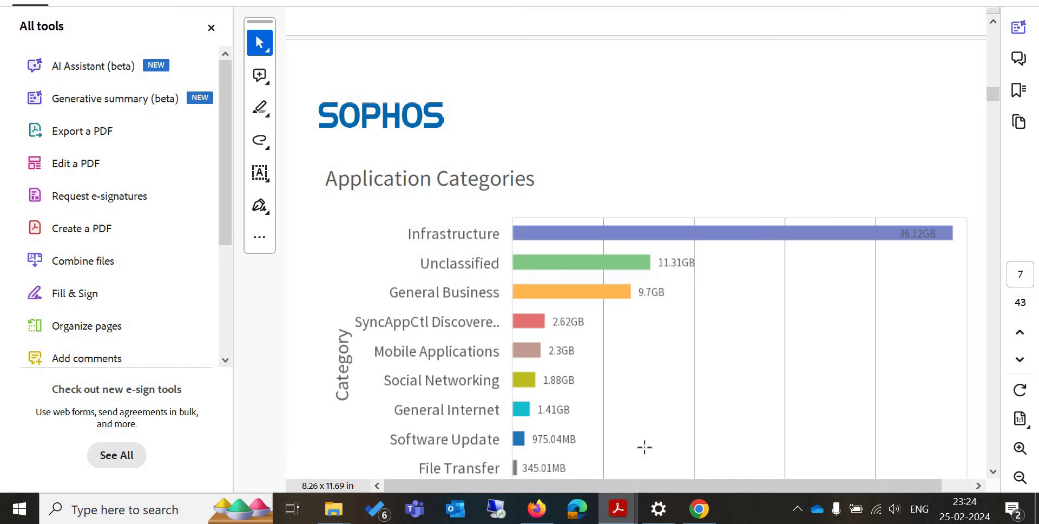
pyautogui.scroll(-3, 590, 335)
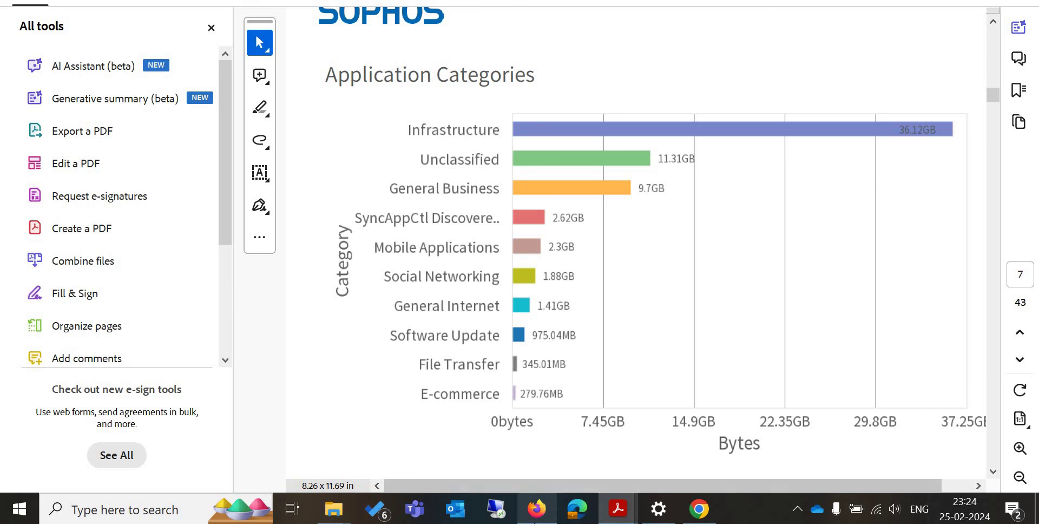
# Switch to Sophos Firewall in Firefox and confirm the pending purge of all reports.
pyautogui.click(537, 509)
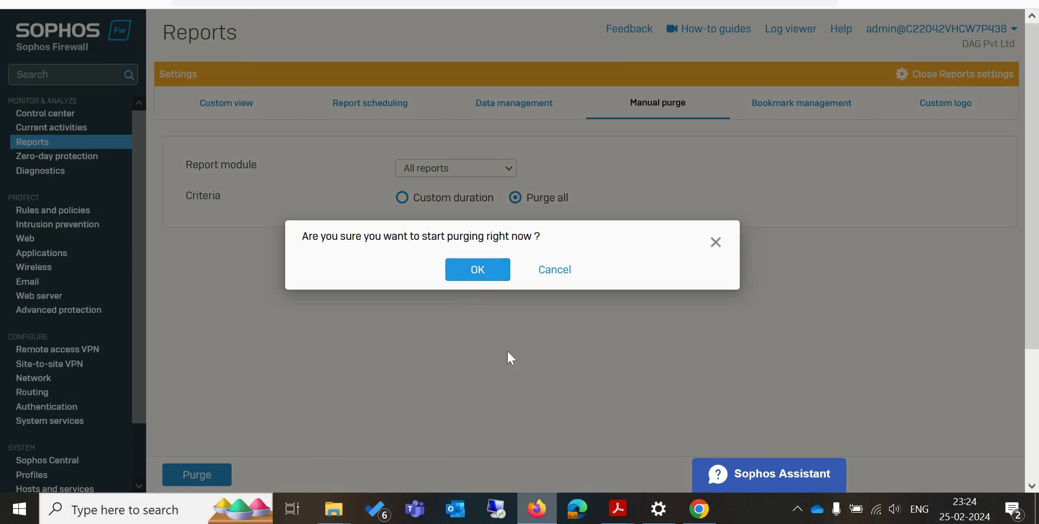
pyautogui.click(478, 276)
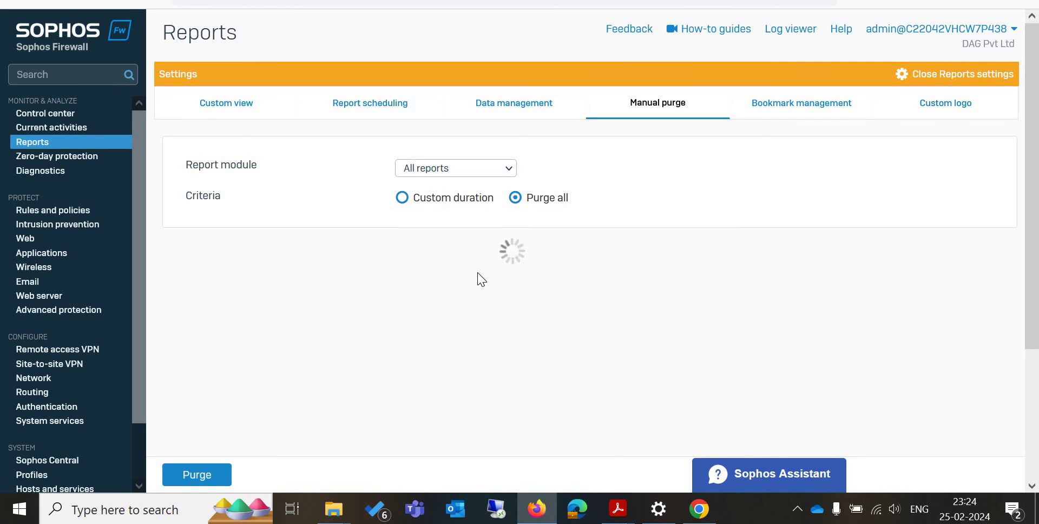